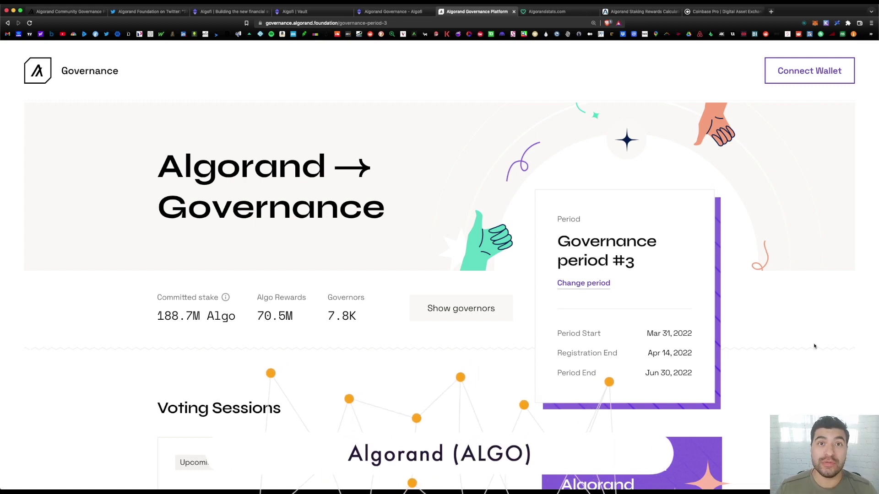
Switch to the Algorand Foundation tweet announcing that Governance period 3 sign-up is open.
key("super+2")
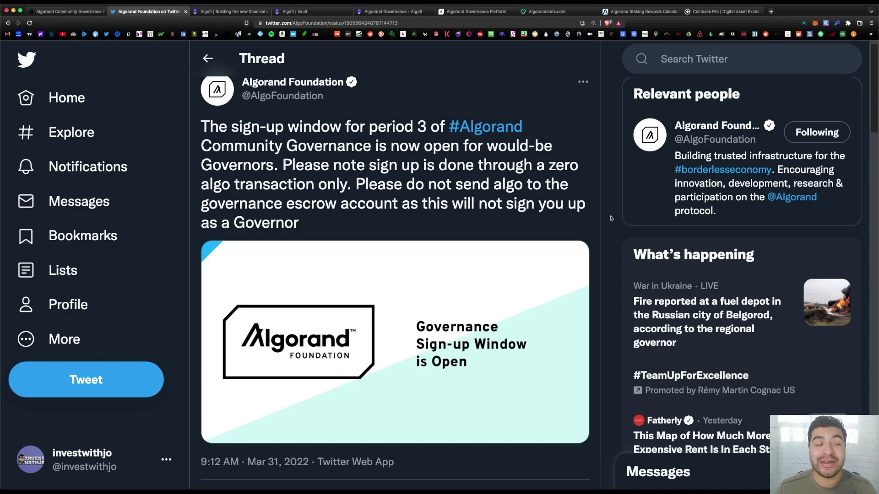
Read the foundation's governance sign-up news article, then open the Algorand Stats period #1 page.
key("ctrl+shift+Tab")
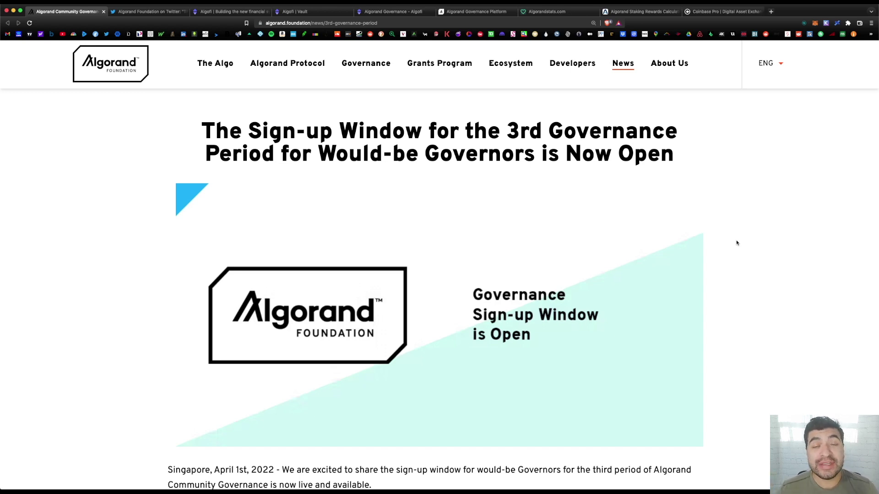
key("super+7")
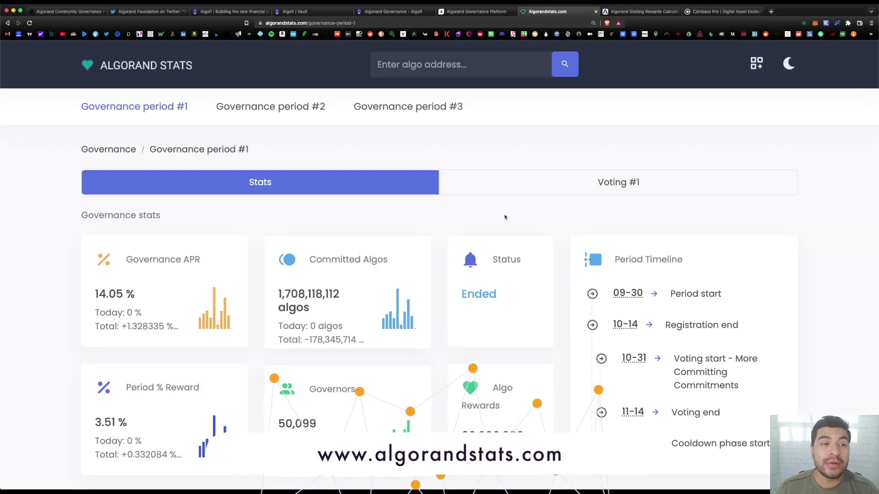
Compare the Governance period #2 and #3 stats, then return to the foundation's sign-up tweet.
mouse_move(204, 298)
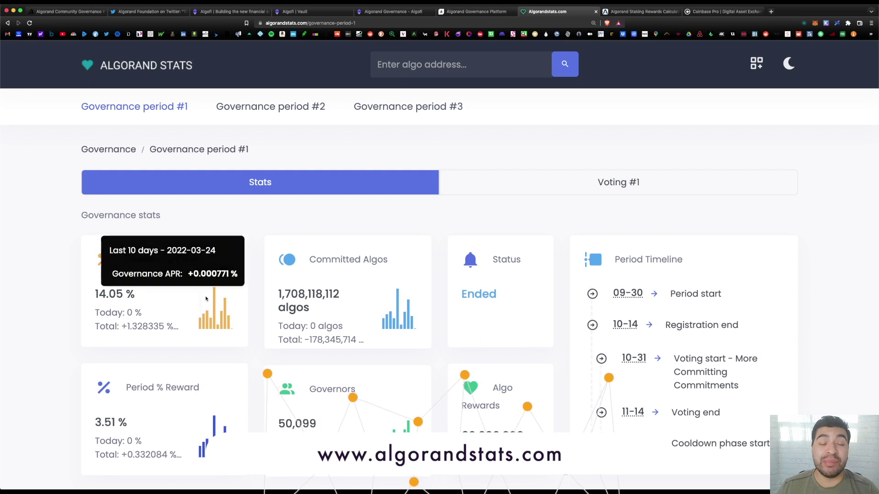
left_click(290, 114)
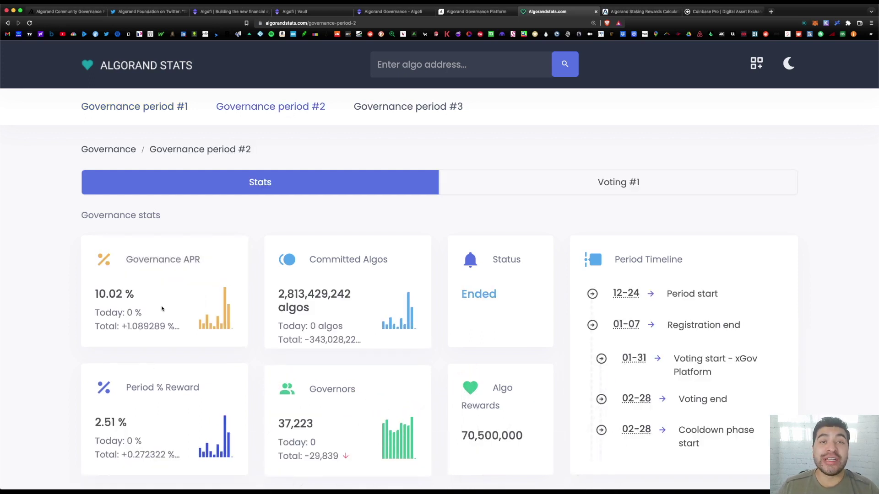
left_click(389, 108)
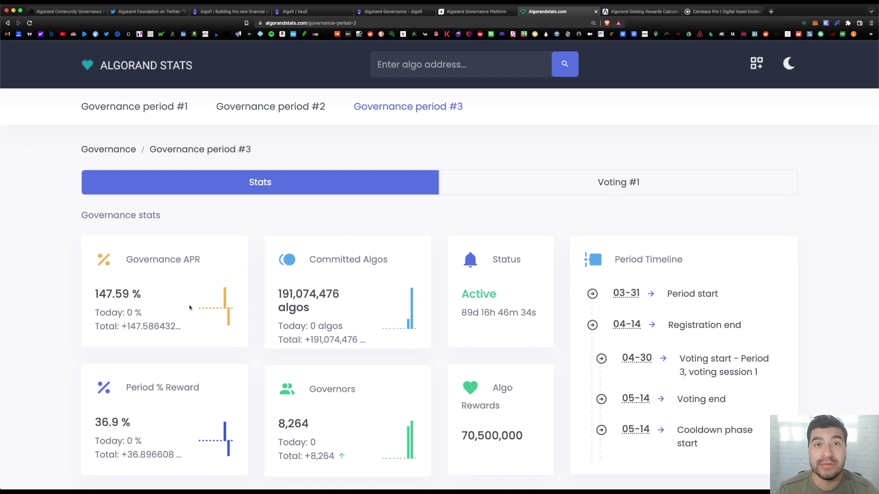
key("ctrl+shift+Tab")
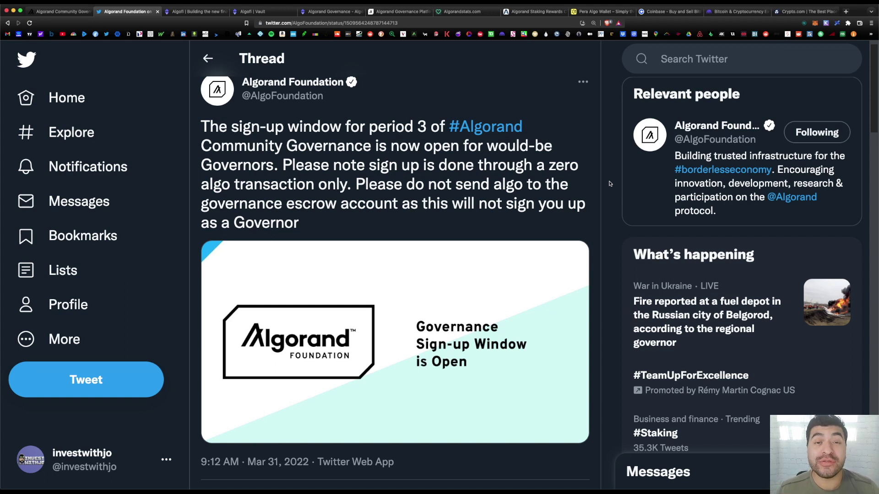
Return to Algorand Stats period #3, showing 147.59% APR and 8,264 governors.
key("super+7")
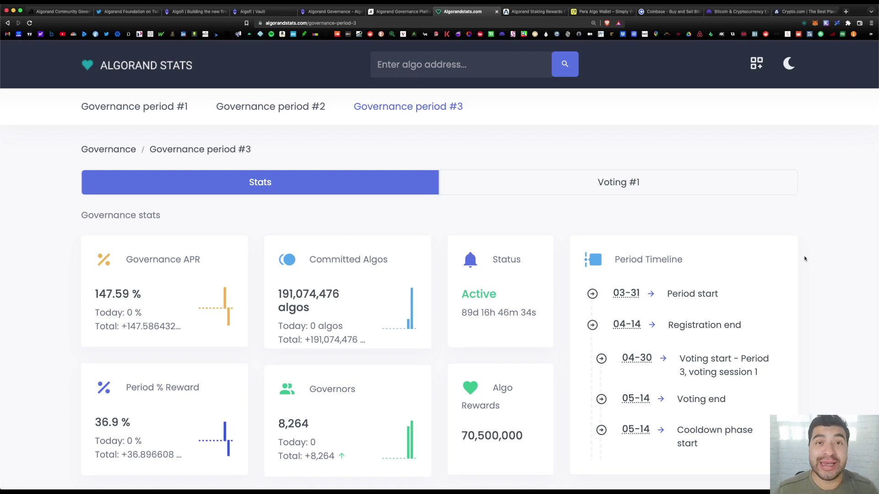
Check the AlgoExplorer staking rewards calculator, then move to the Algorand Governance period #3 page.
key("ctrl+Tab")
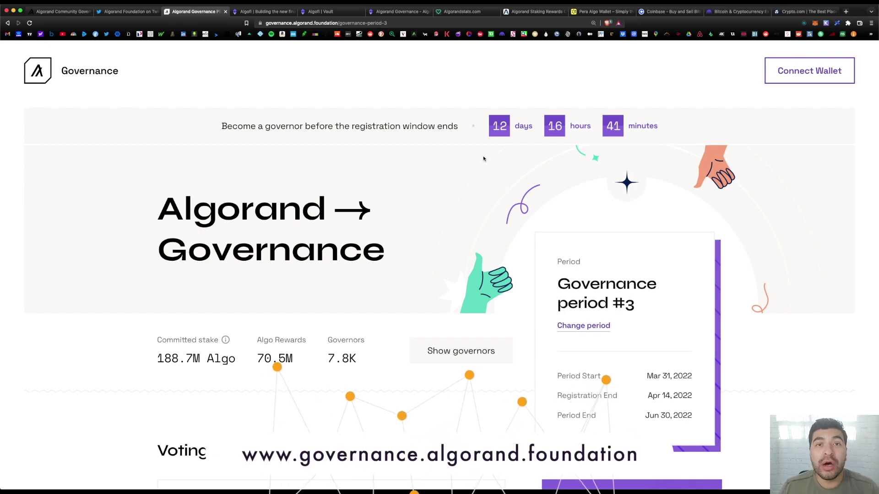
Check period 3's upcoming Voting Sessions, then switch to the Algofi landing page.
scroll(483, 159, "down", 7)
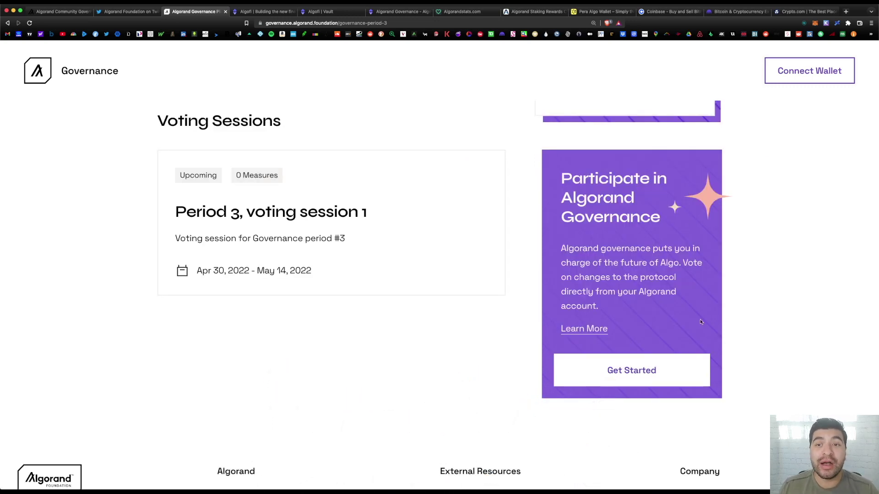
left_click(271, 11)
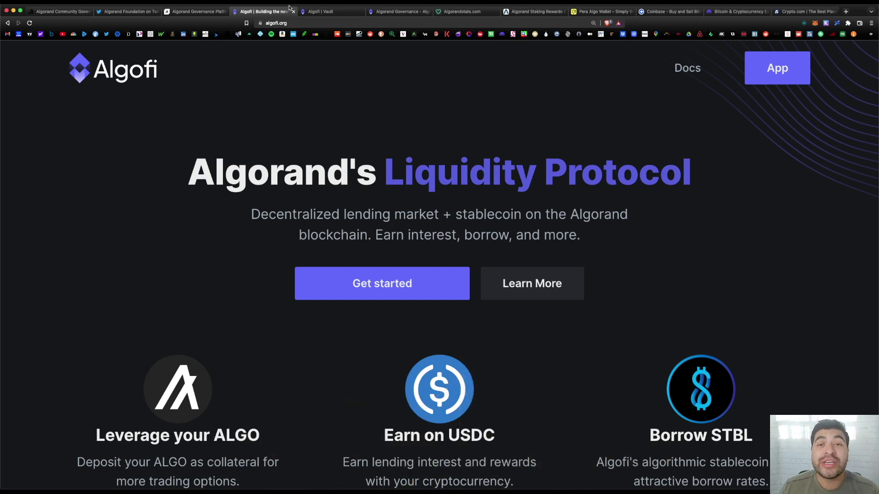
Review the Algofi Vault's Govern view for period #3, then move on to the Pera Wallet site.
left_click(323, 11)
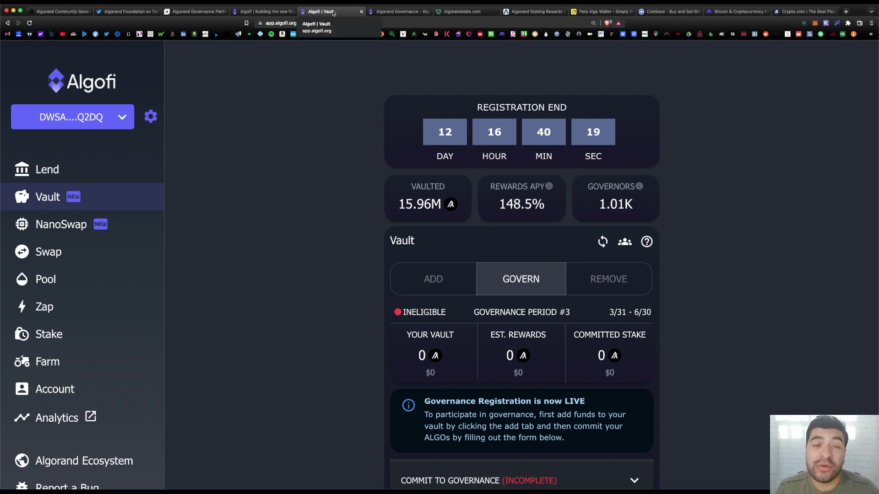
left_click(196, 12)
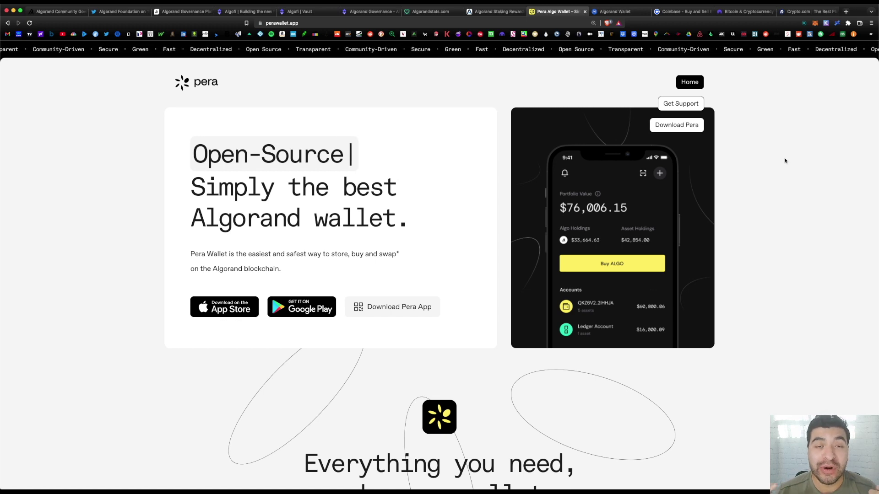
Compare the MyAlgo and Pera wallet sites, ending on the MyAlgo homepage.
key("ctrl+Tab")
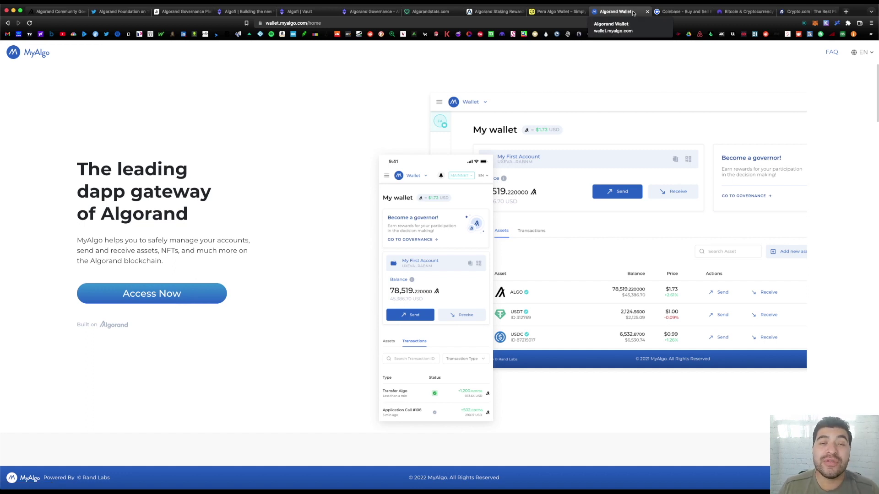
left_click(560, 11)
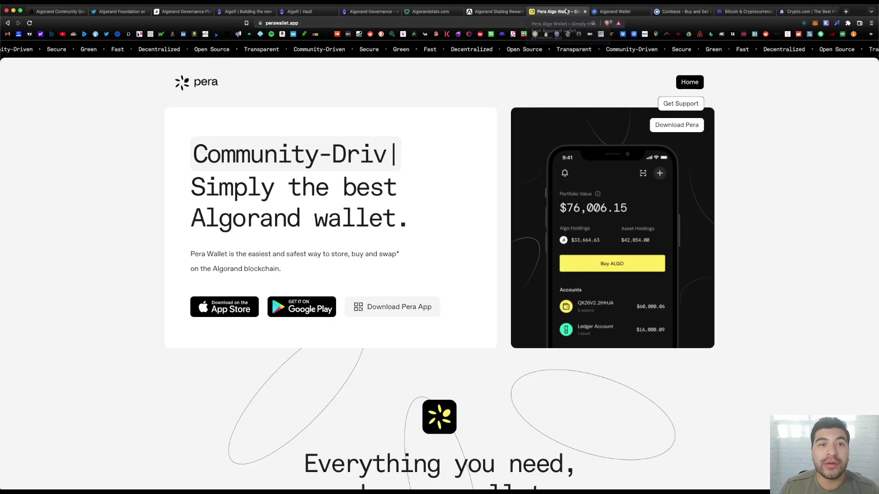
left_click(614, 14)
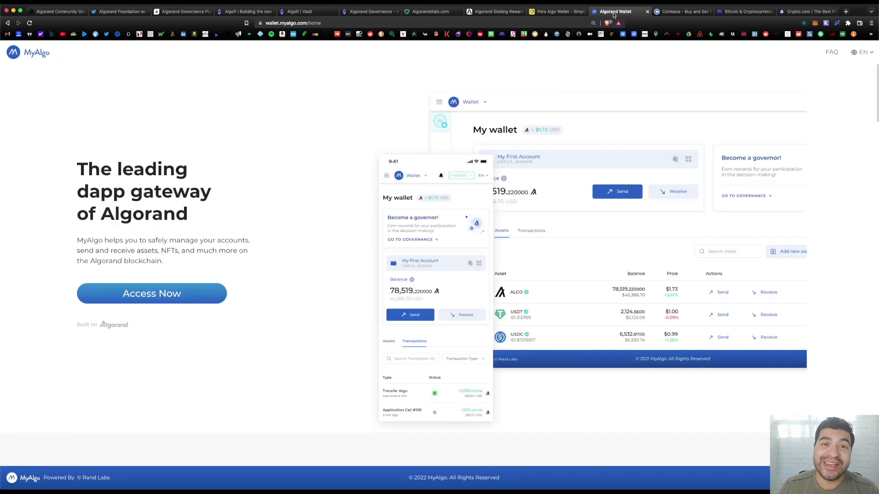
Glance at the Coinbase, Kraken and Crypto.com exchange pages, then return to Algorand Governance period #3.
left_click(689, 13)
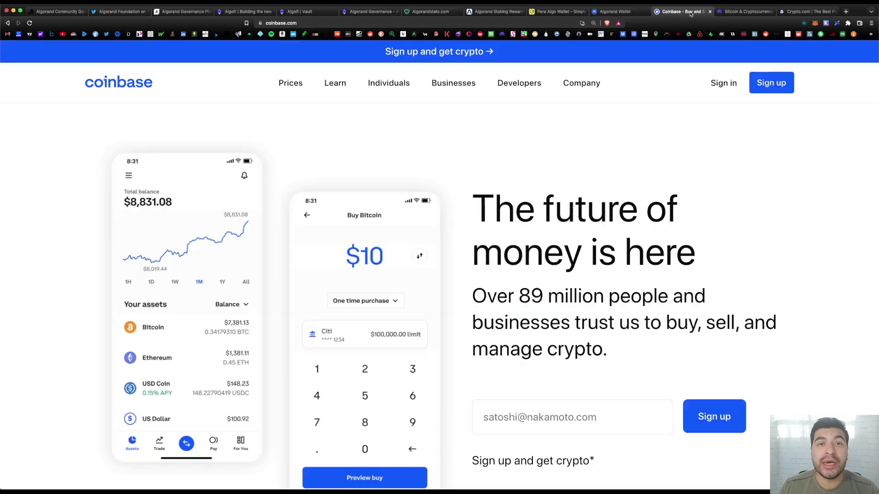
left_click(746, 14)
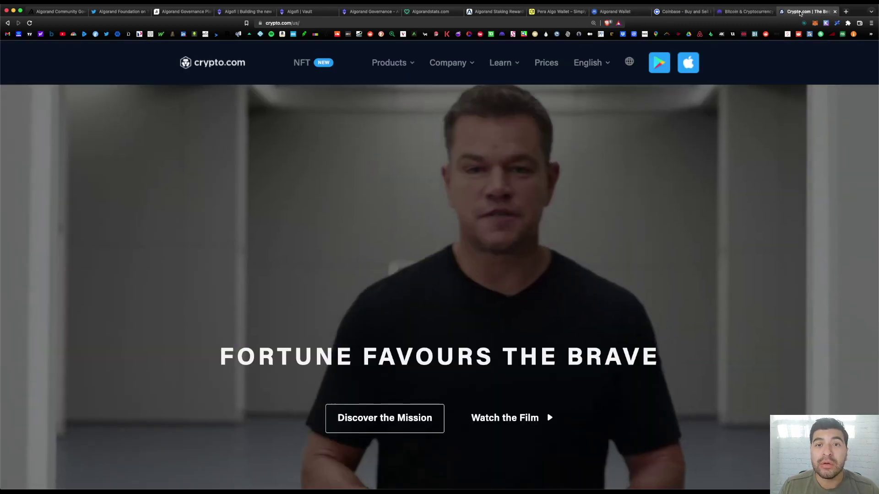
left_click(799, 13)
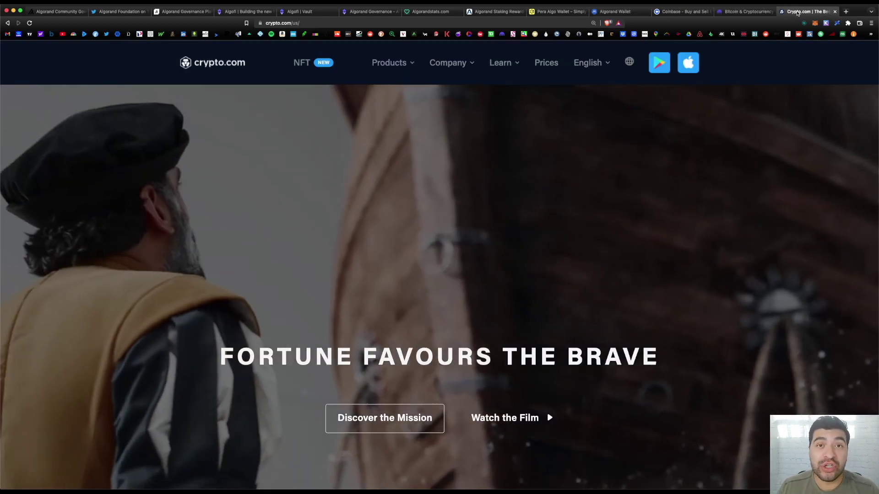
key("super+3")
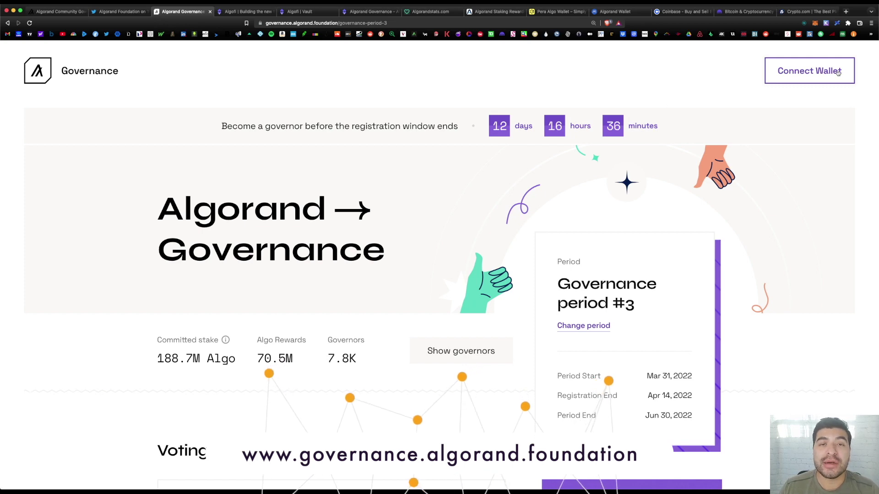
Connect the My Algo wallet holding 223.43 ALGO and bring up its Commit Algos form.
left_click(810, 71)
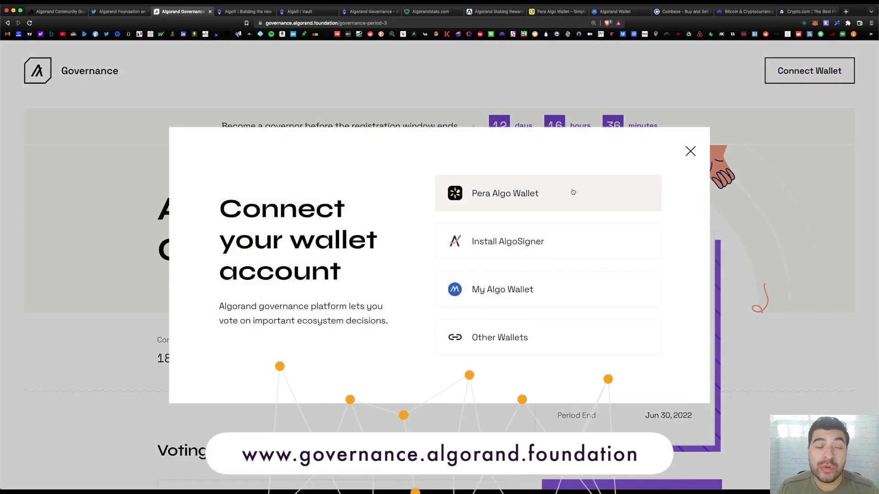
left_click(575, 296)
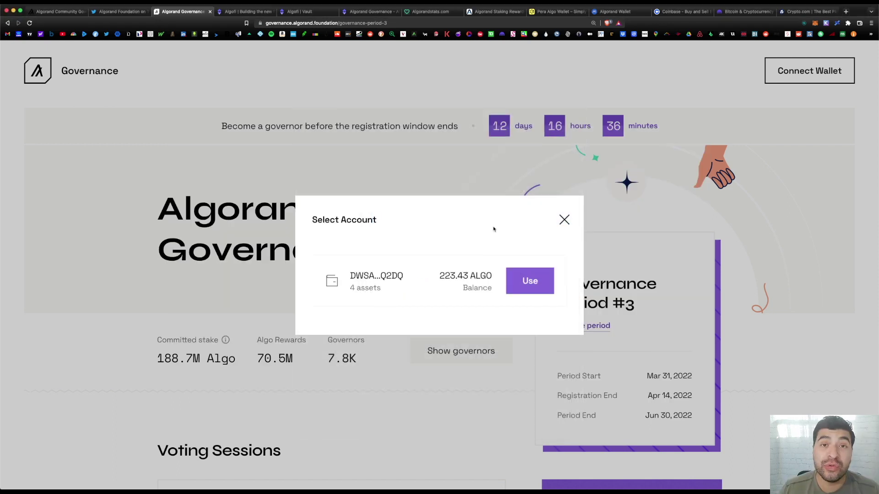
left_click(533, 287)
scroll(503, 209, "down", 5)
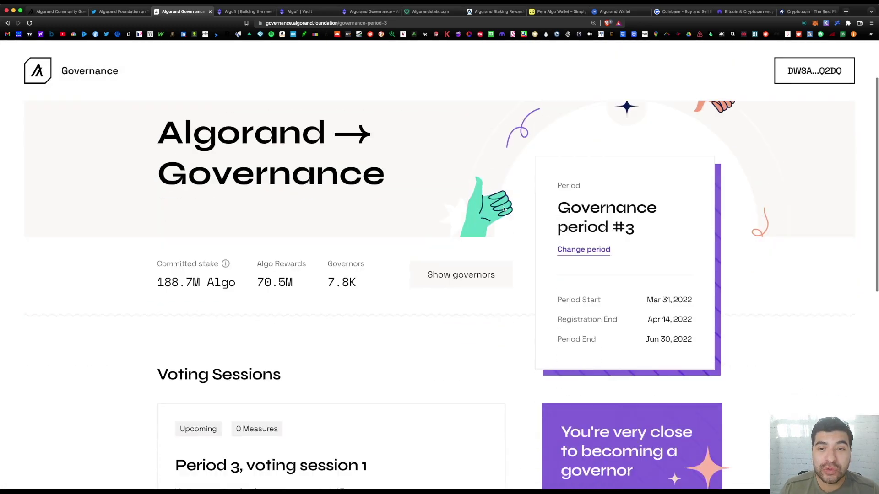
scroll(504, 209, "down", 2)
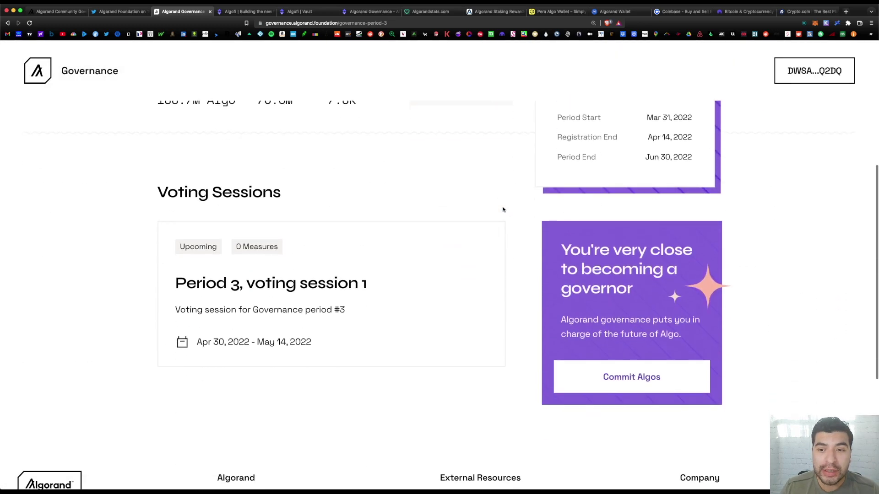
left_click(648, 379)
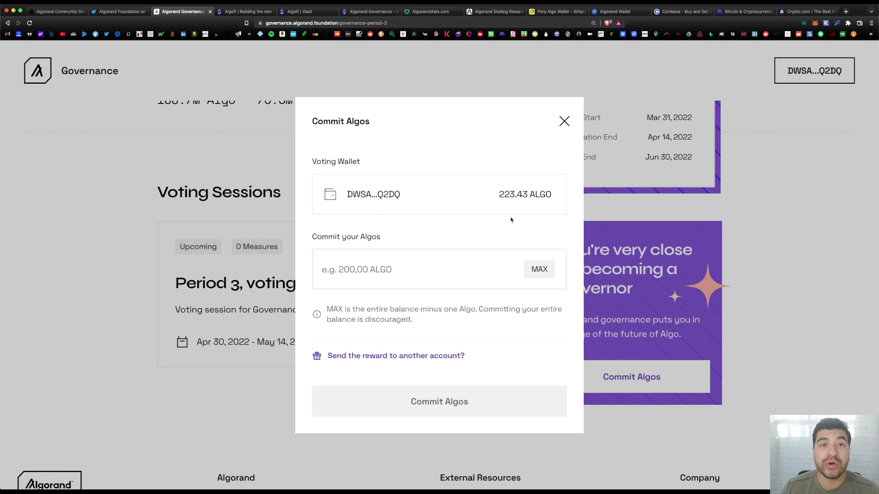
Fill in the maximum commitment of 222.432915 ALGO and submit it for signing.
left_click(538, 270)
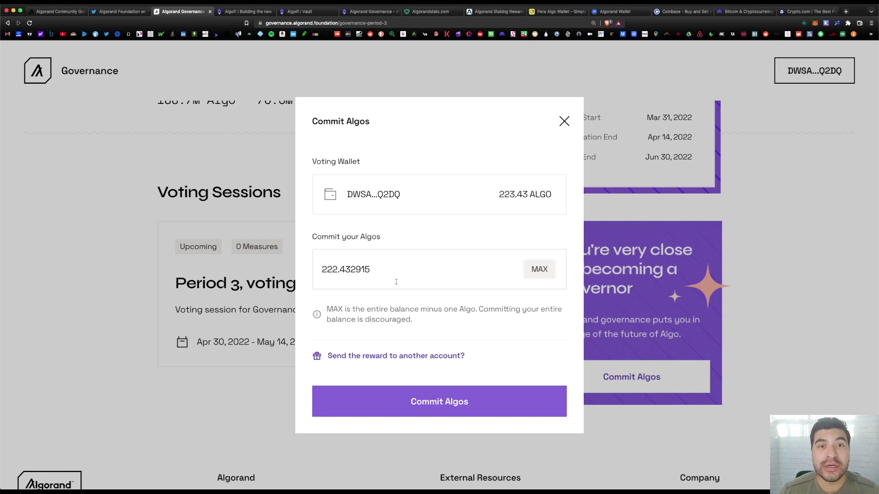
left_click(472, 407)
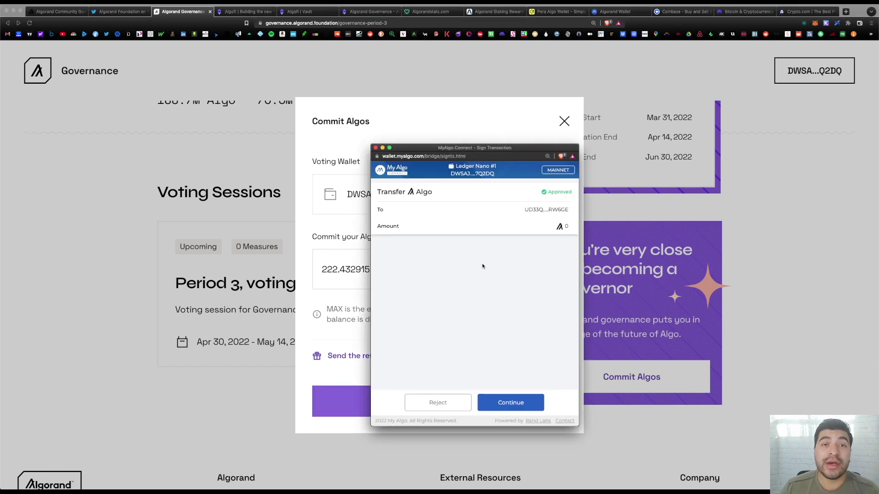
Approve and sign the commitment transfer in MyAlgo Connect, confirming 222.43 ALGO committed.
left_click(518, 409)
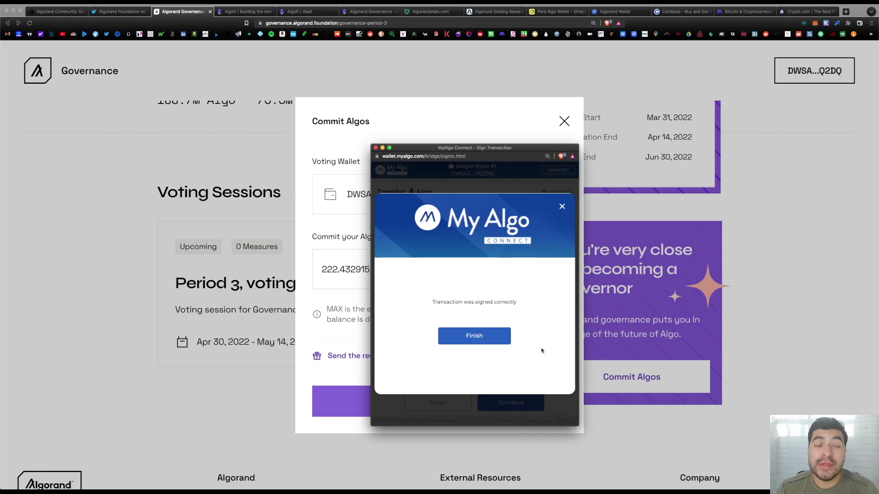
left_click(502, 341)
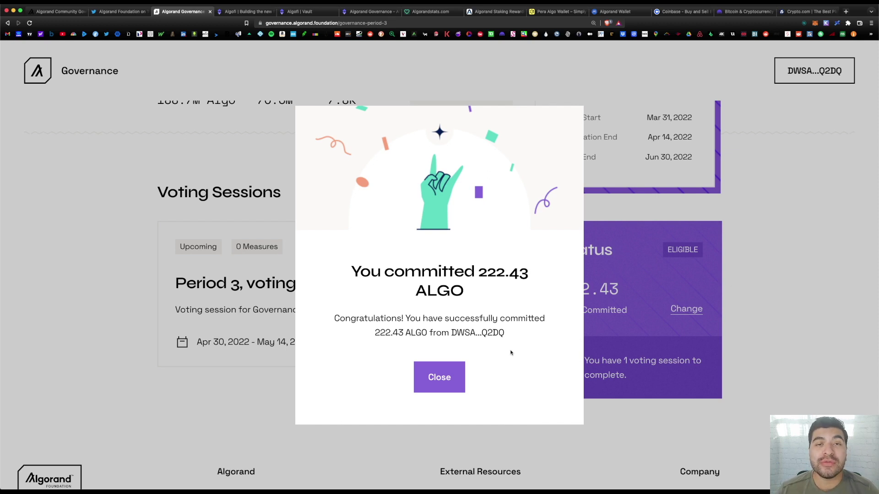
Dismiss the success message and scroll the page showing Eligible status with 222.43 Algo committed.
left_click(439, 377)
scroll(448, 217, "down", 5)
scroll(449, 222, "down", 1)
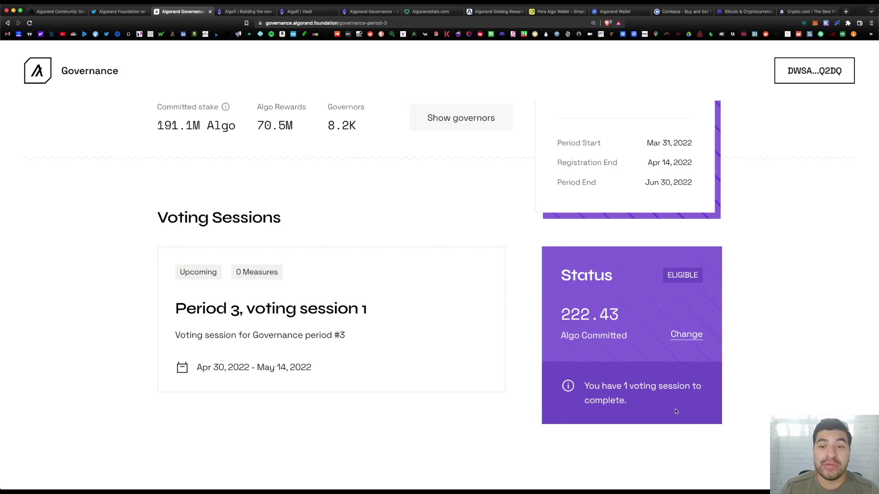
scroll(676, 412, "up", 5)
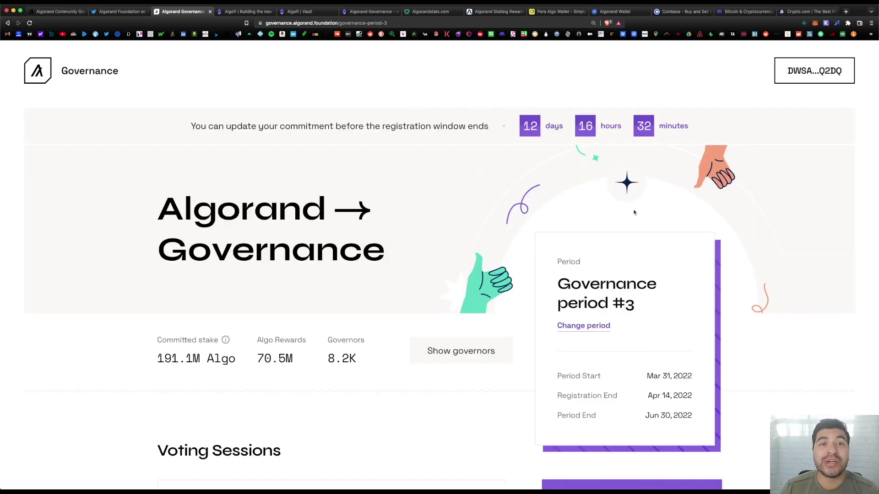
Highlight the Apr 14, 2022 registration end date and review the rest of the governance page.
left_click_drag(556, 395, 703, 401)
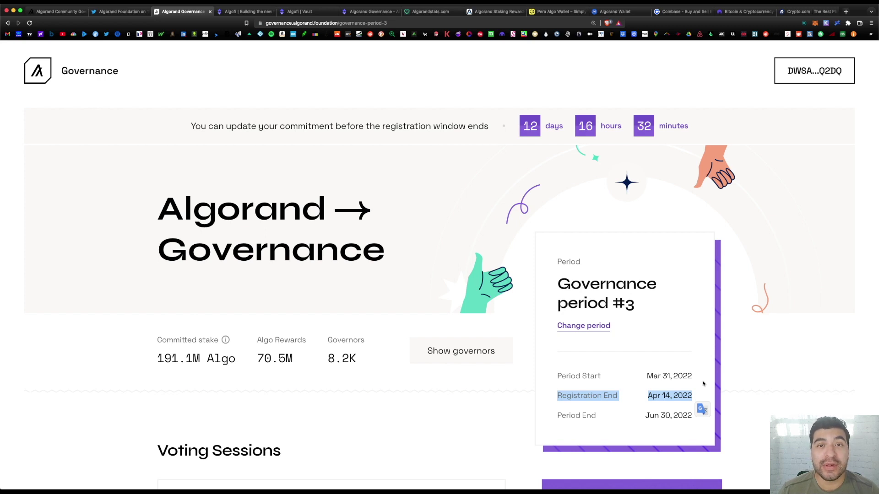
scroll(703, 383, "down", 3)
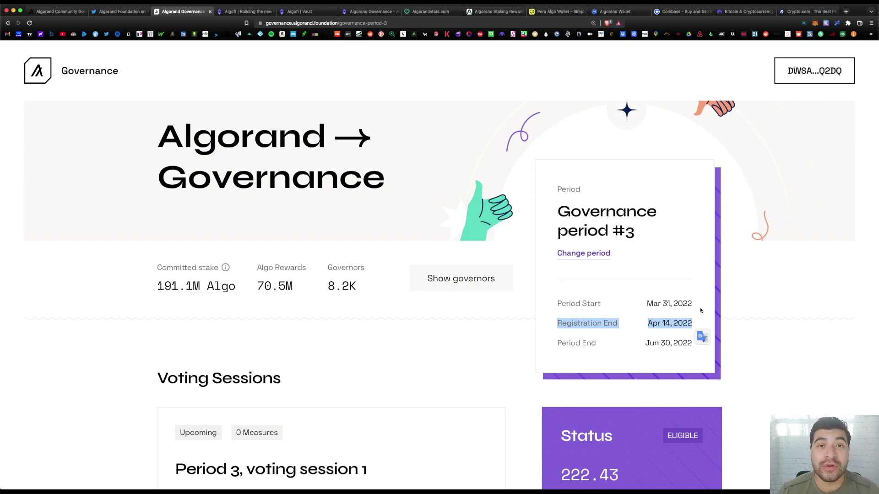
scroll(504, 211, "up", 3)
scroll(504, 215, "down", 9)
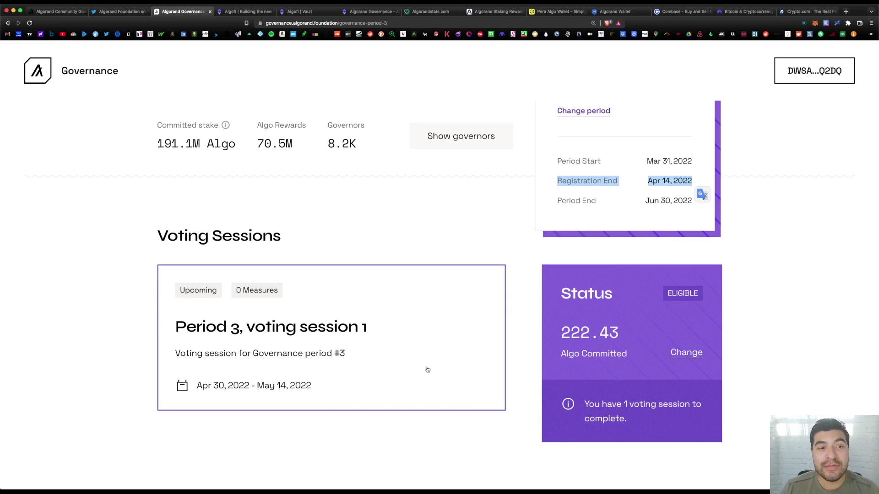
scroll(425, 368, "up", 9)
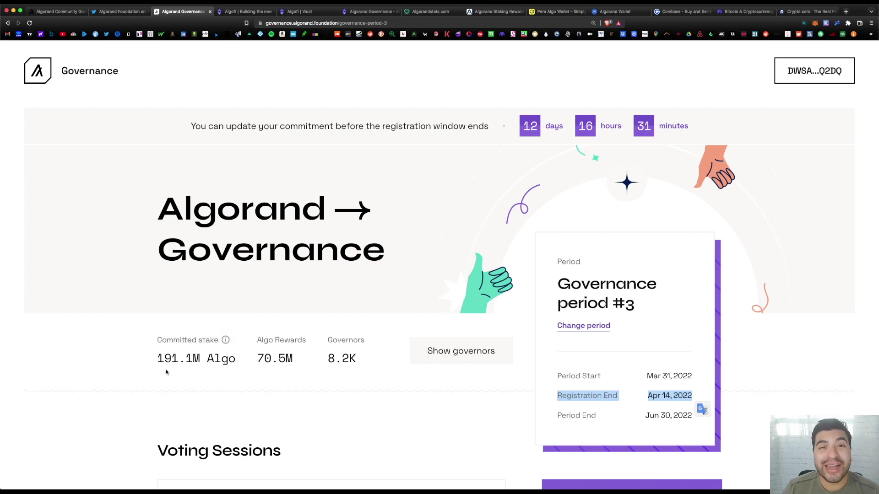
left_click(450, 14)
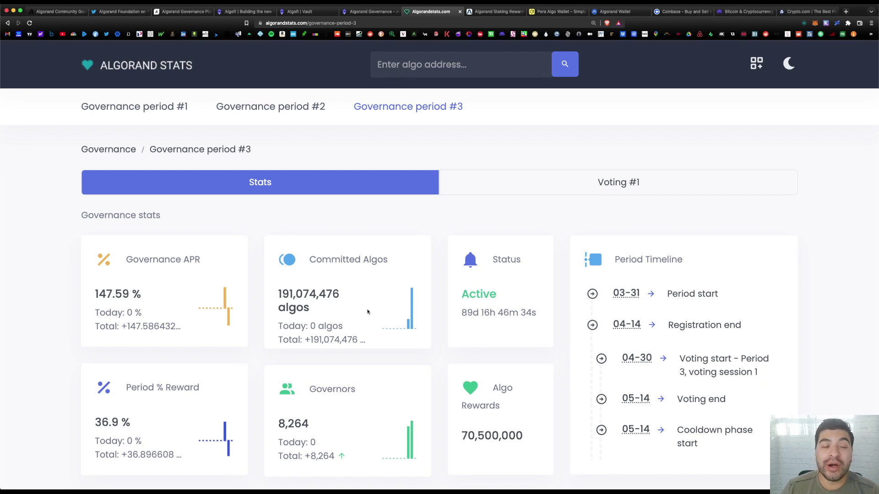
Compare the Algorand Stats figures for governance periods #3, #2 and #1.
mouse_move(213, 310)
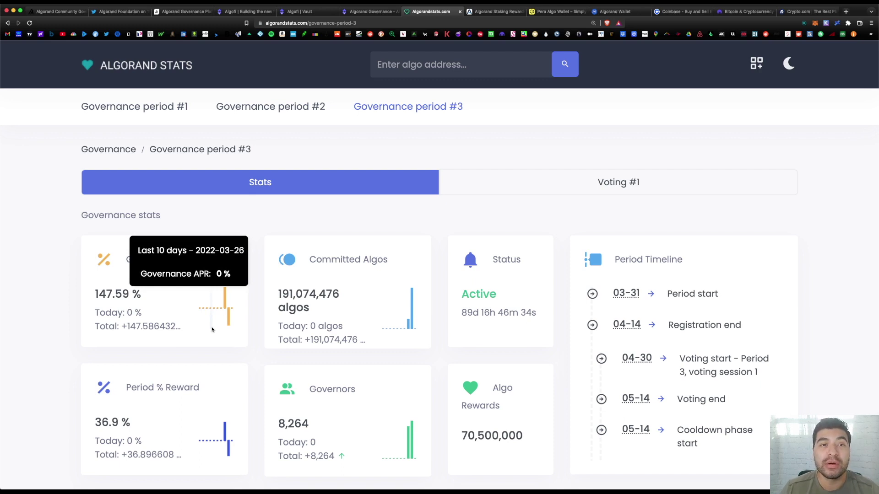
left_click(314, 109)
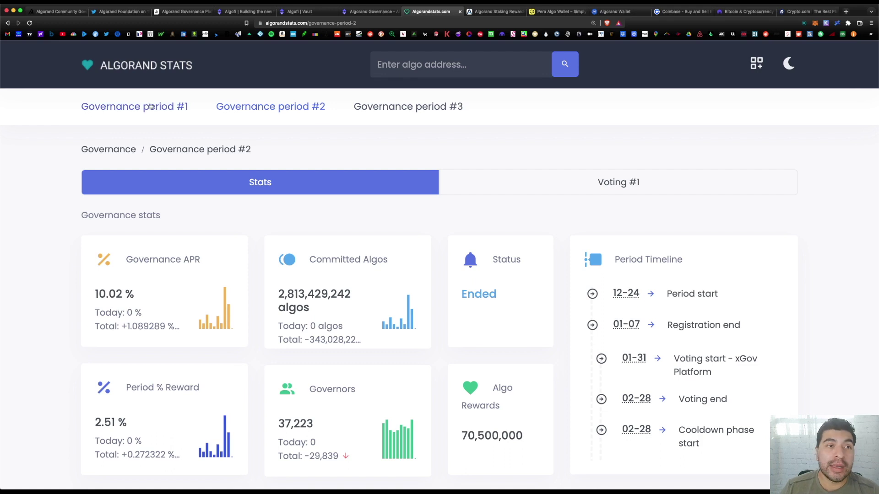
left_click(135, 106)
mouse_move(408, 310)
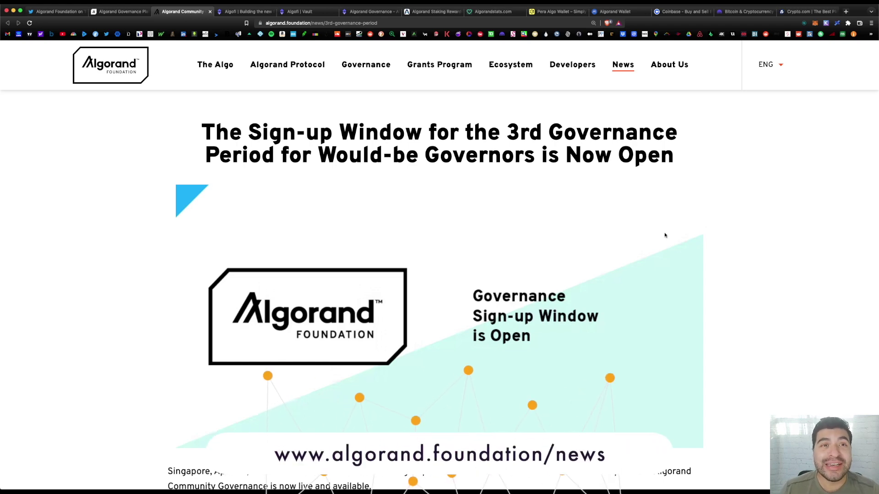
Scroll through the governance sign-up announcement and move on to the Algofi homepage.
scroll(607, 219, "down", 10)
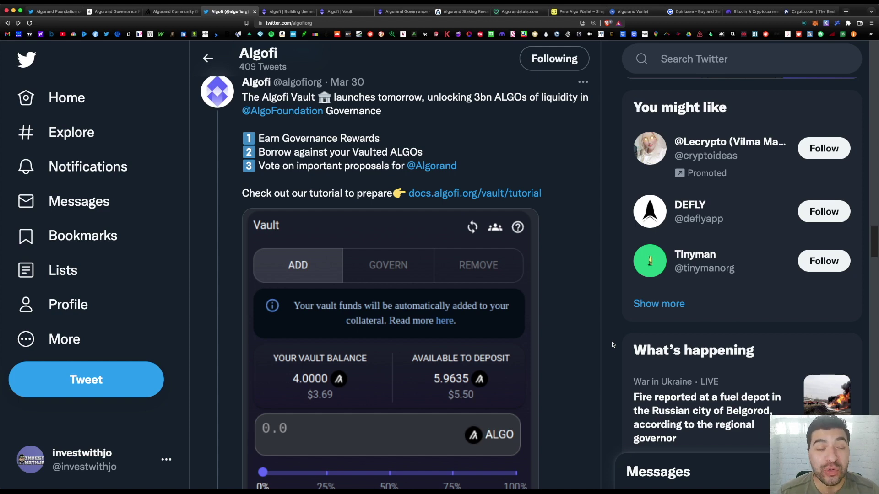
key("ctrl+Tab")
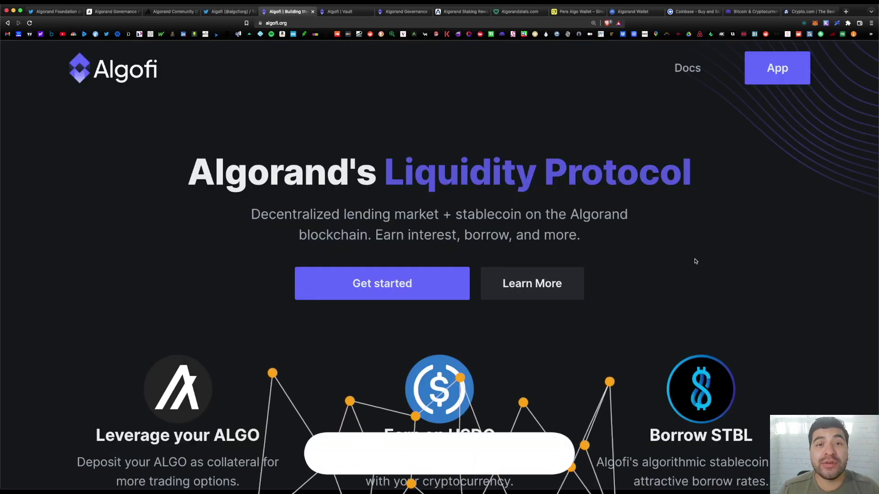
Launch the Algofi web app and connect the MyAlgo wallet.
left_click(777, 79)
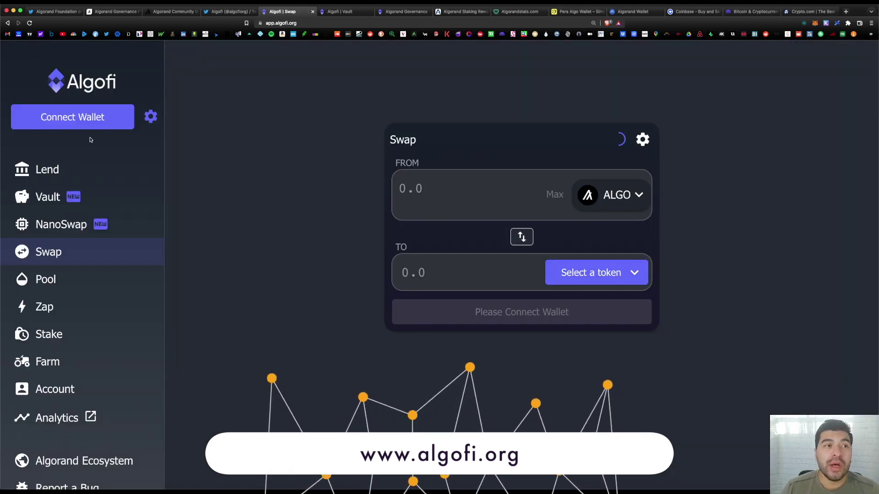
left_click(84, 122)
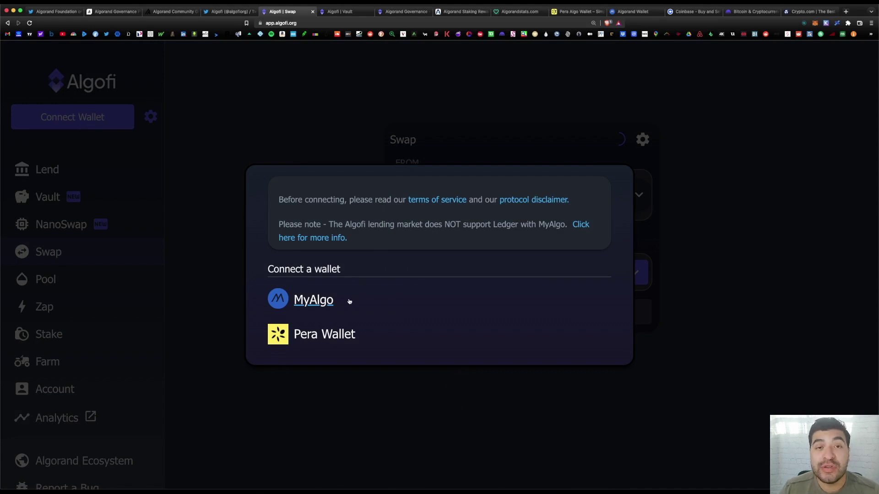
left_click(350, 301)
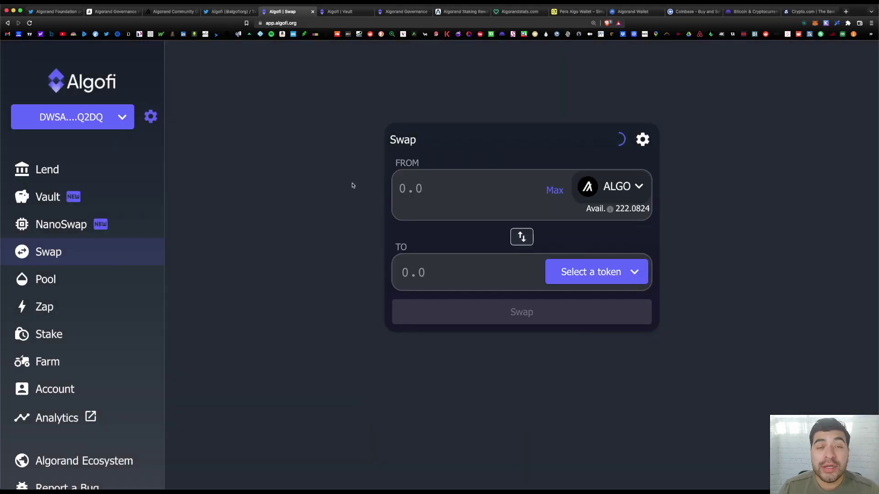
Open the period #3 Vault page past the opt-in prompt: 15.87M vaulted, 147.4% APY, account ineligible.
left_click(48, 197)
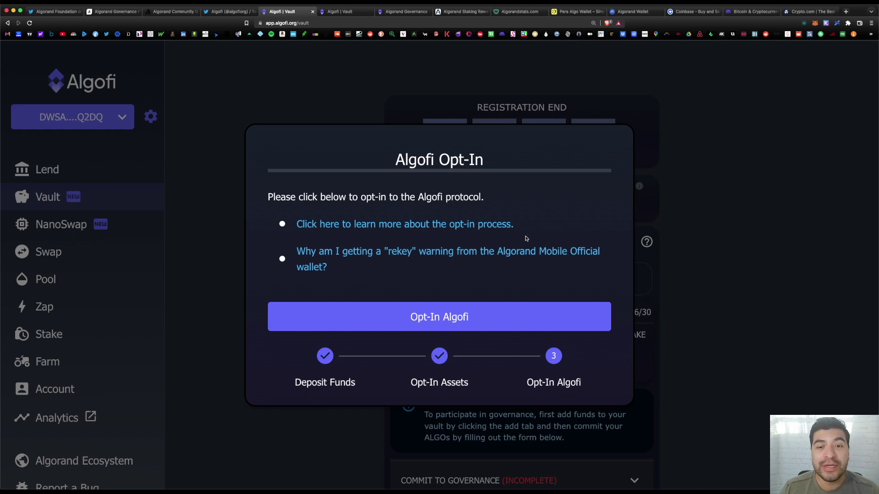
left_click(479, 320)
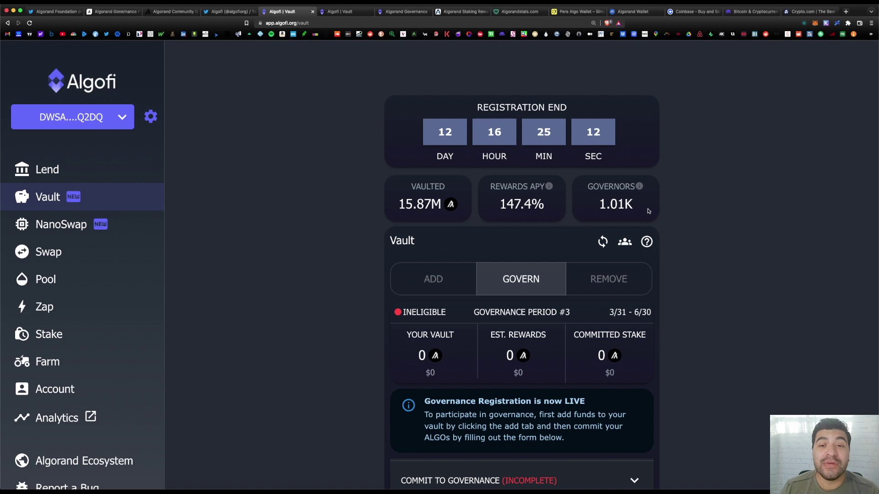
scroll(646, 212, "down", 3)
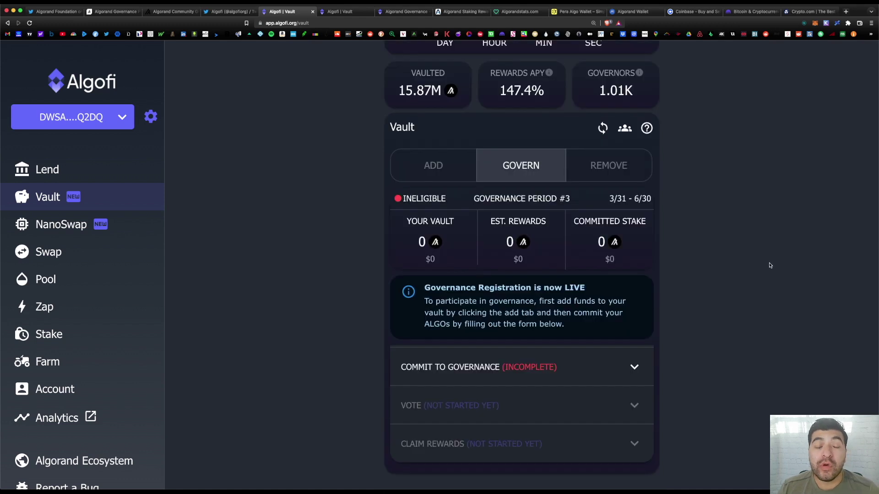
left_click(460, 172)
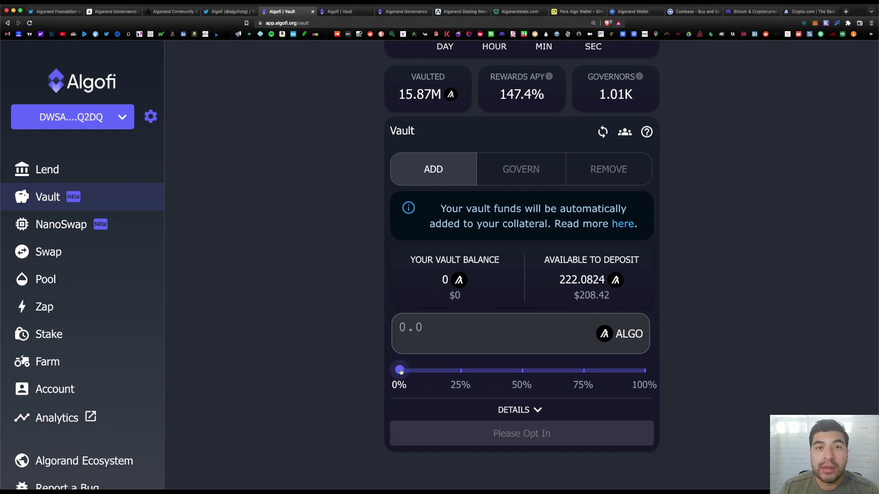
left_click_drag(401, 372, 530, 377)
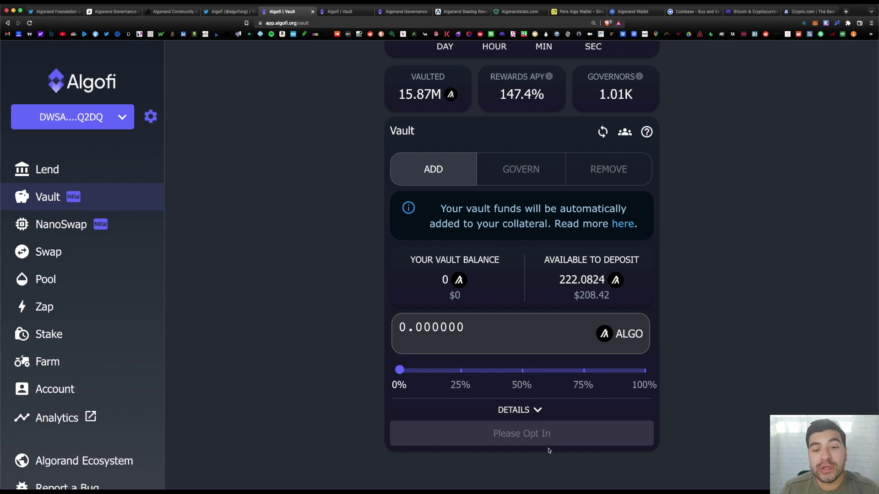
left_click(535, 168)
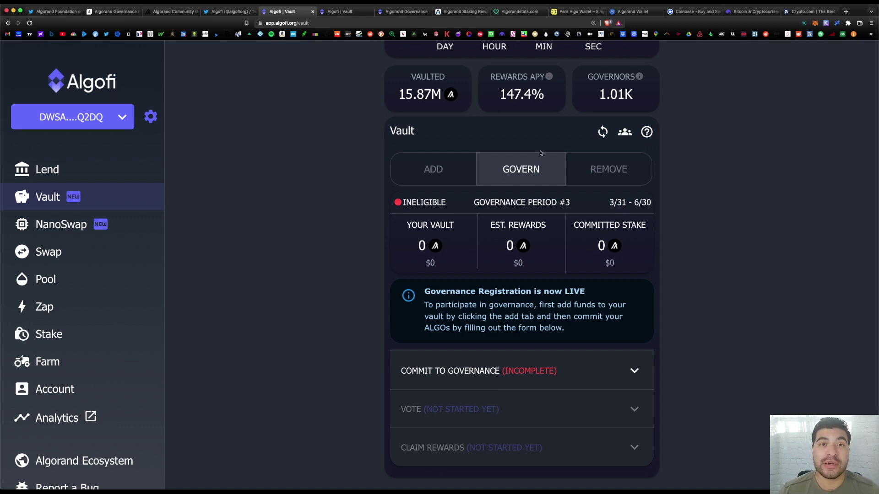
left_click(339, 11)
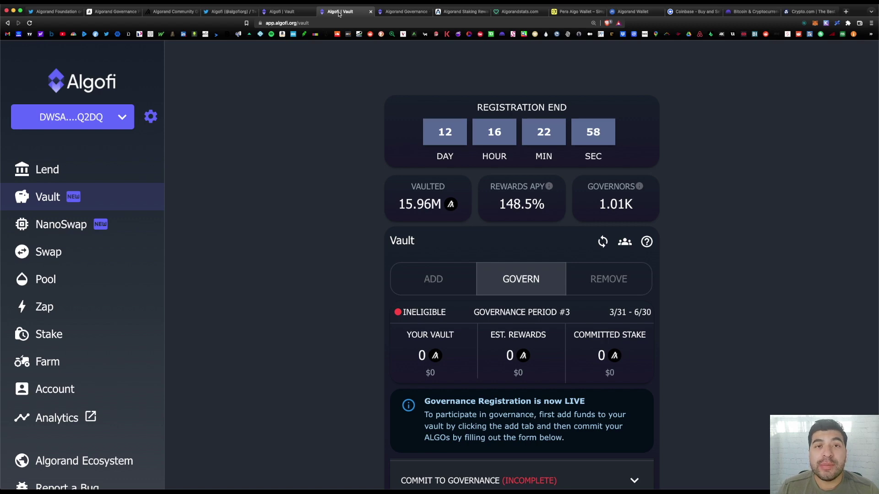
left_click(115, 12)
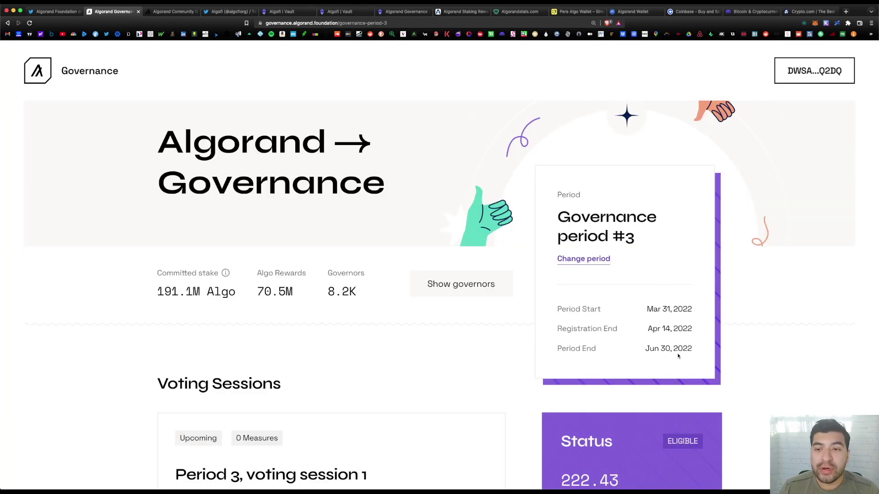
key("super+5")
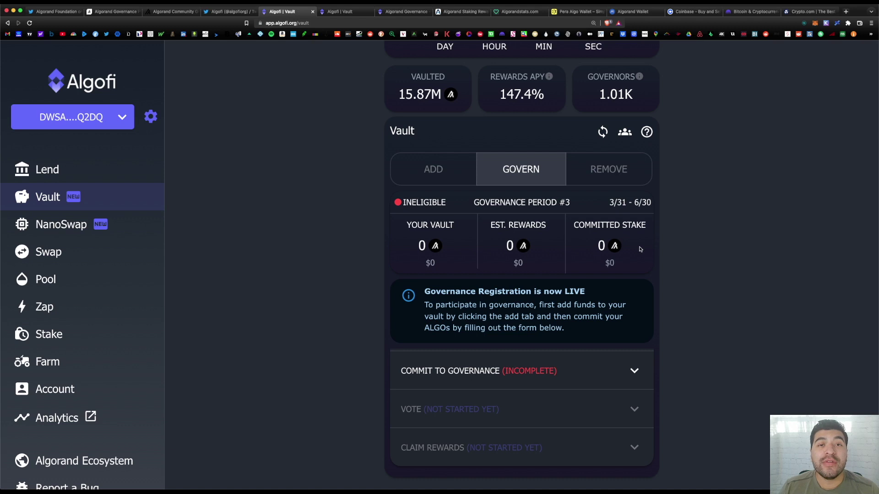
left_click(634, 183)
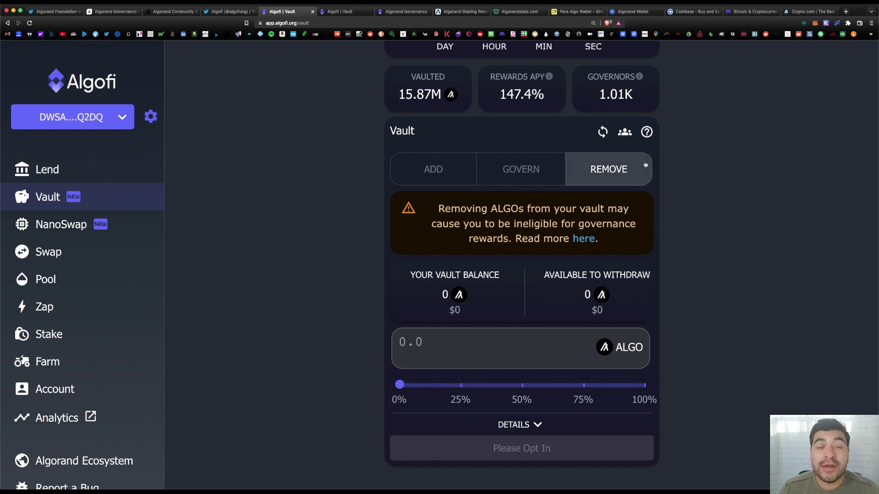
left_click(551, 164)
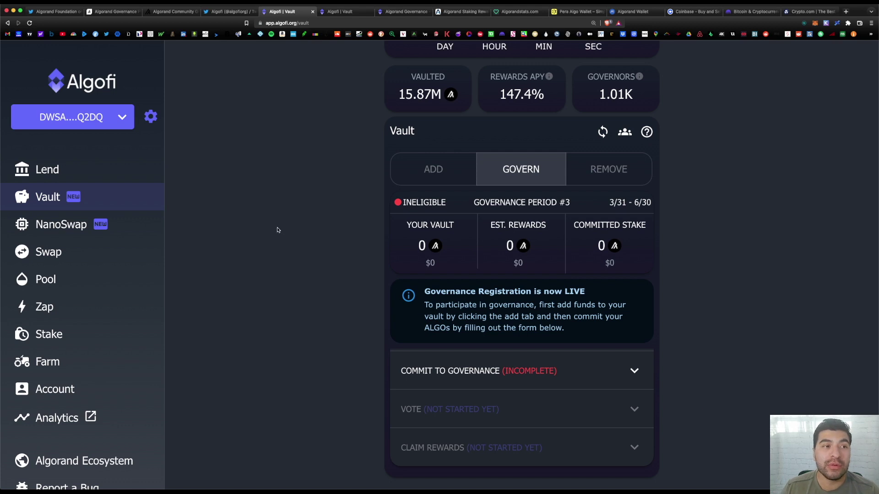
left_click(78, 168)
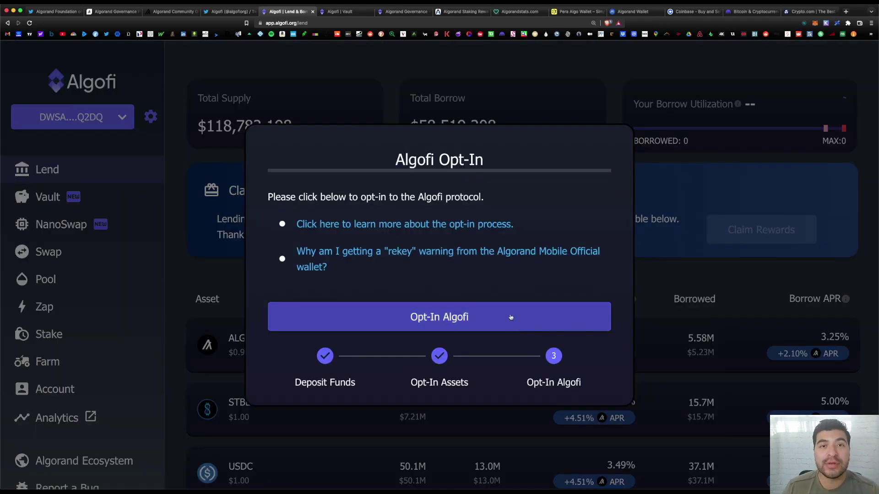
Scroll through the Lend markets table, then return to the algofi.org landing page.
scroll(531, 190, "down", 2)
scroll(531, 191, "down", 3)
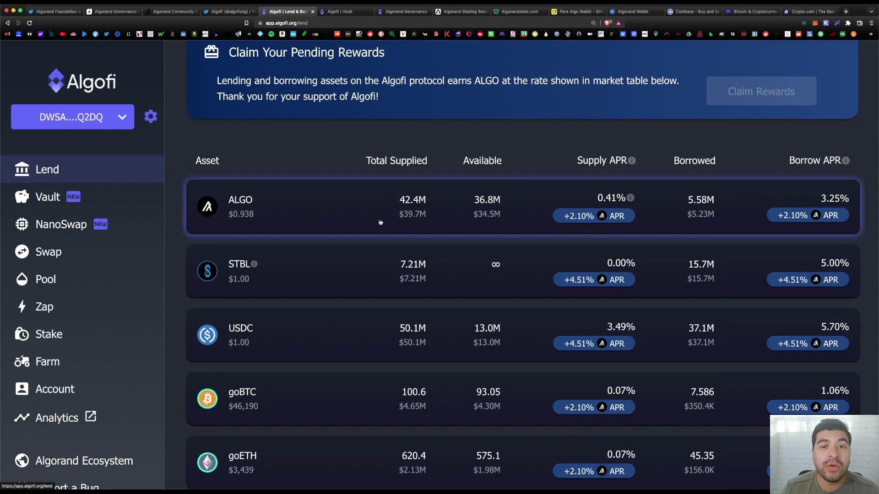
mouse_move(577, 221)
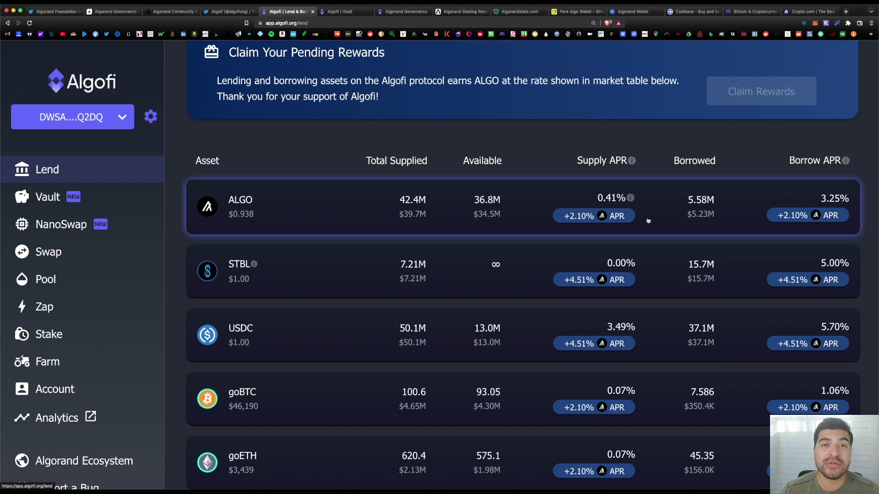
scroll(653, 217, "down", 3)
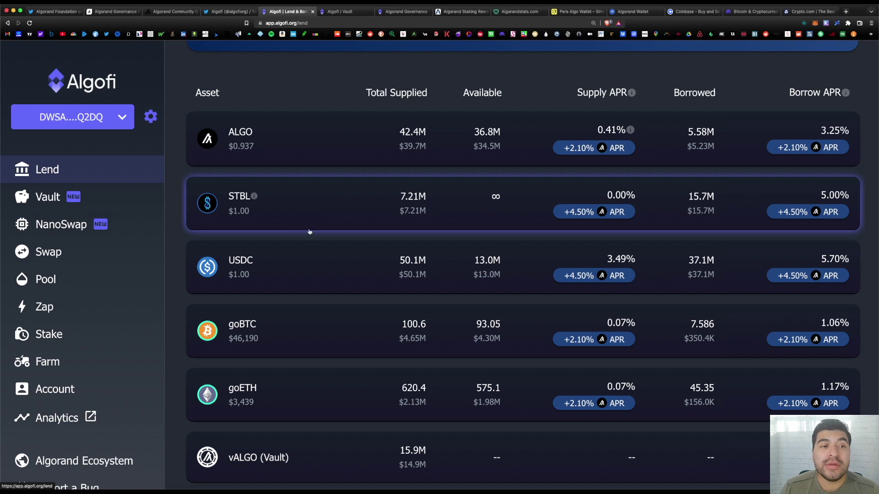
left_click(56, 253)
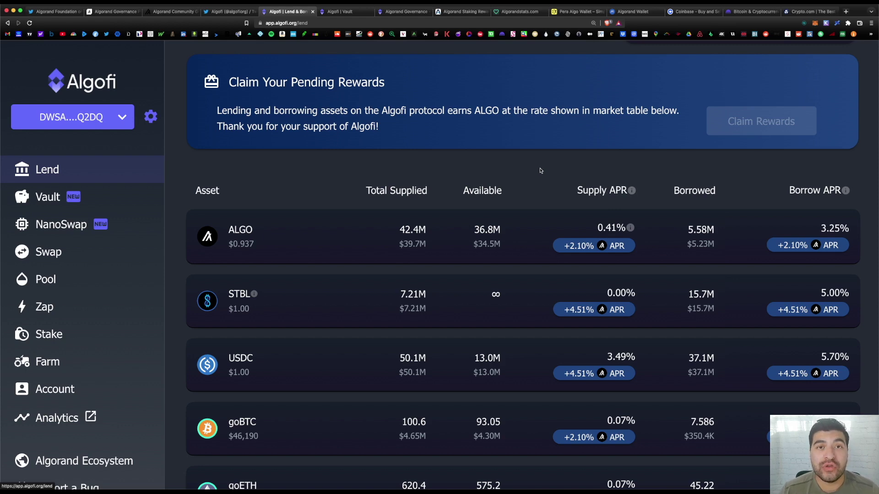
key("ctrl+Tab")
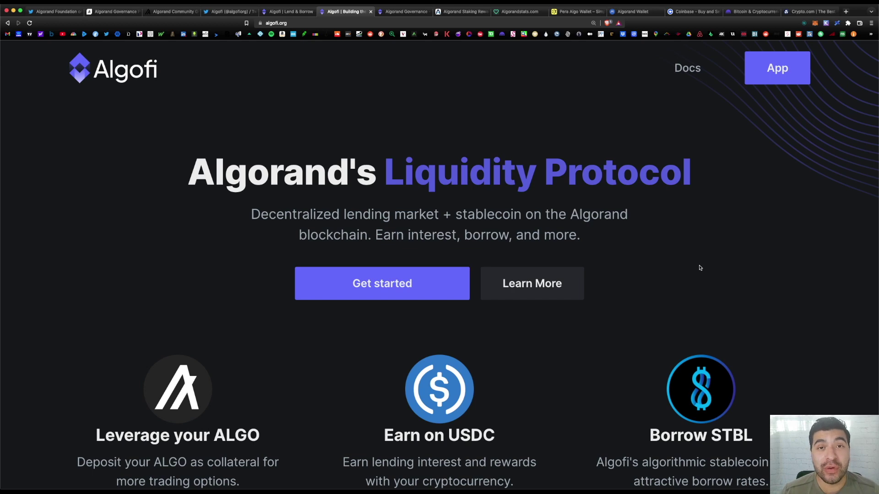
Cycle through the Governance, Foundation Twitter, sign-up article and Algorand Stats period #3 tabs.
key("super+2")
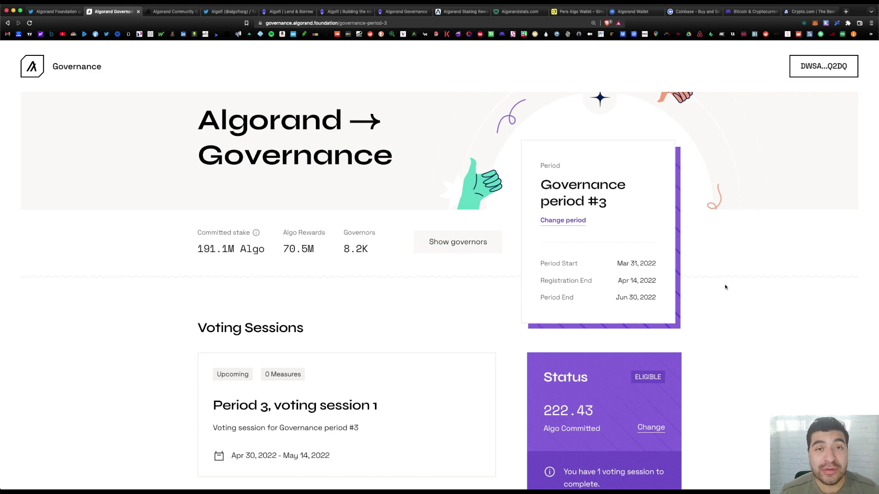
key("ctrl+shift+Tab")
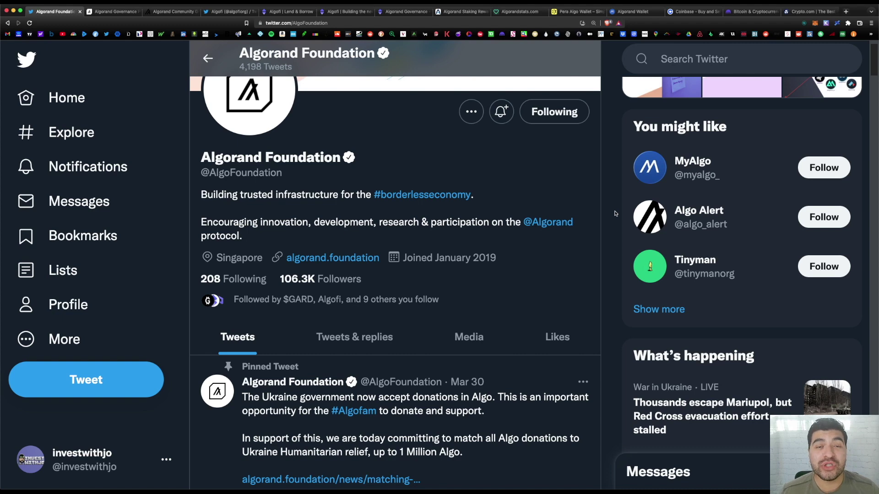
key("ctrl+Tab")
key("ctrl+Tab")
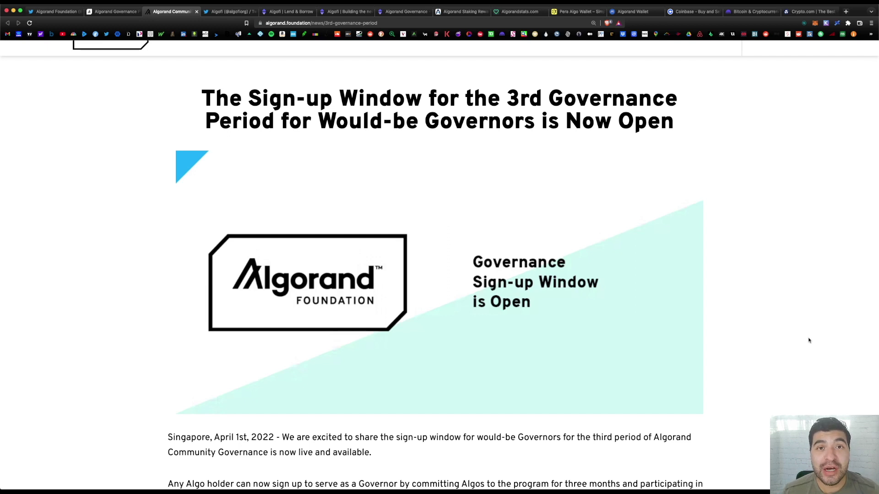
key("ctrl+Tab")
key("ctrl+Tab")
key("ctrl+Tab")
key("ctrl+Tab")
key("ctrl+Tab")
key("ctrl+Tab")
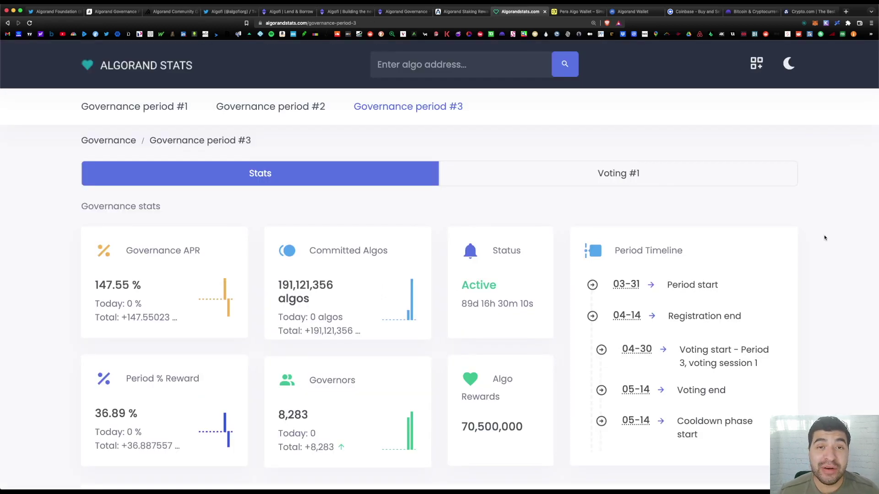